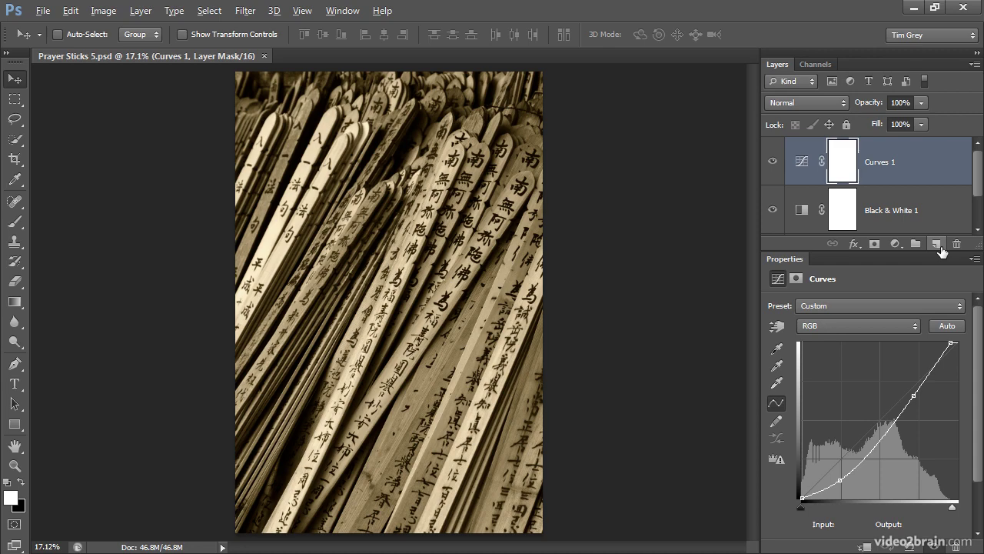
# Step: Set up a new layer named 'Brighten Spots' in Overlay mode, filled with 50% neutral gray
pyautogui.keyDown('alt'); pyautogui.click(938, 244); pyautogui.keyUp('alt')
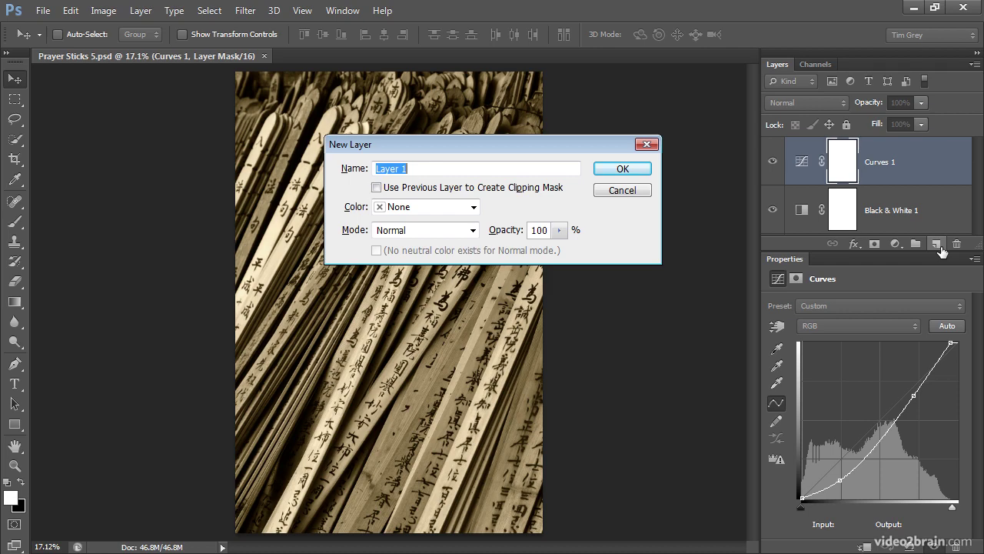
pyautogui.write('Brighten Spots')
pyautogui.click(472, 230)
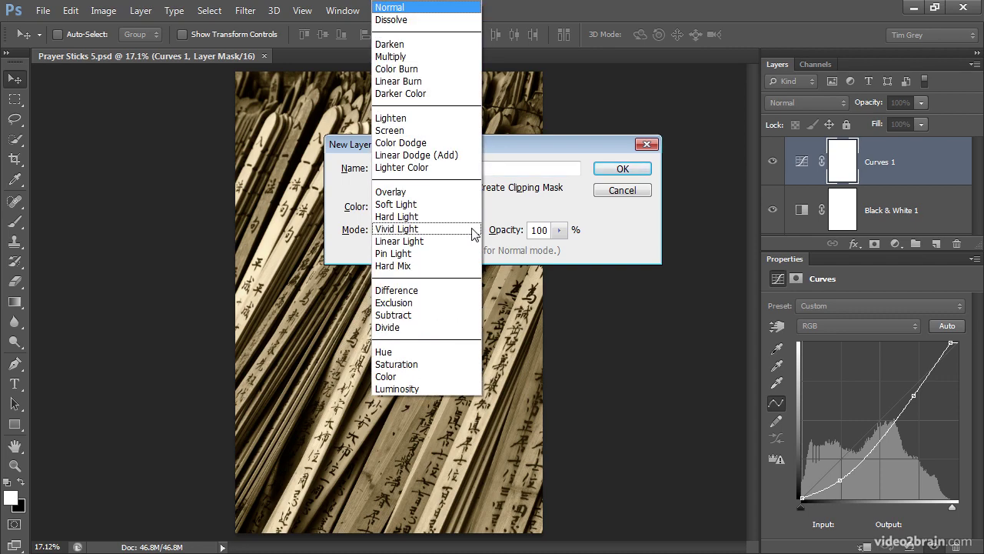
pyautogui.click(432, 195)
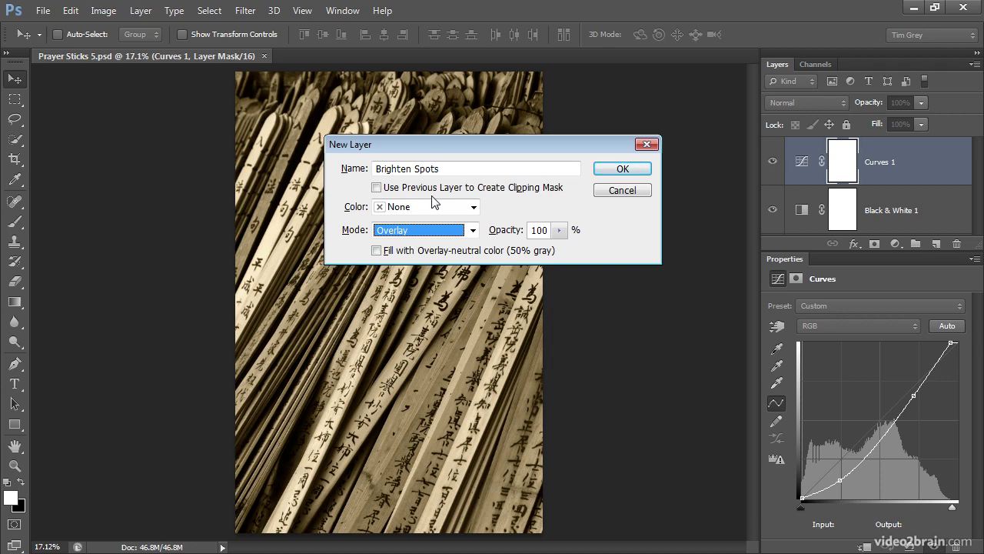
pyautogui.click(393, 251)
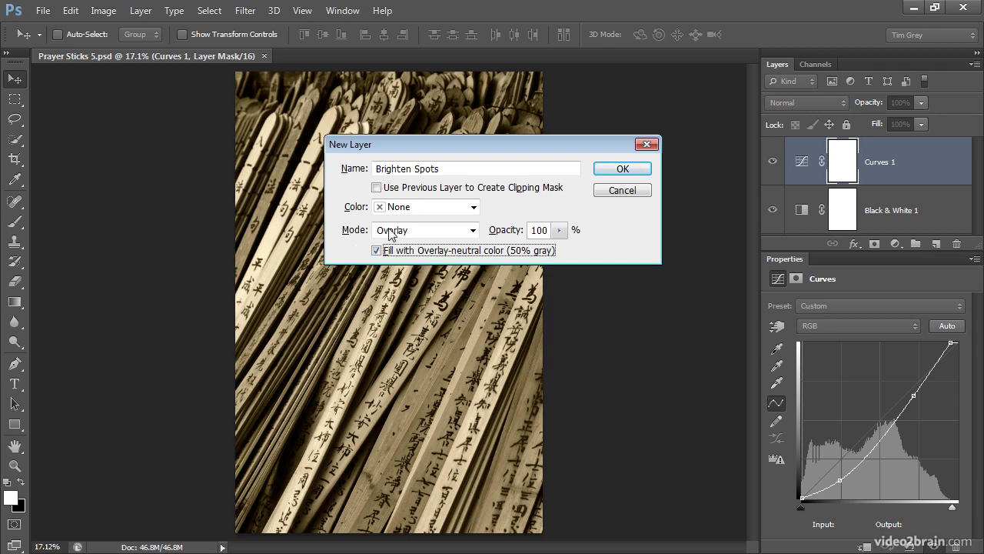
# Step: Create the Brighten Spots layer and switch to a soft 0%-hardness Brush
pyautogui.click(635, 170)
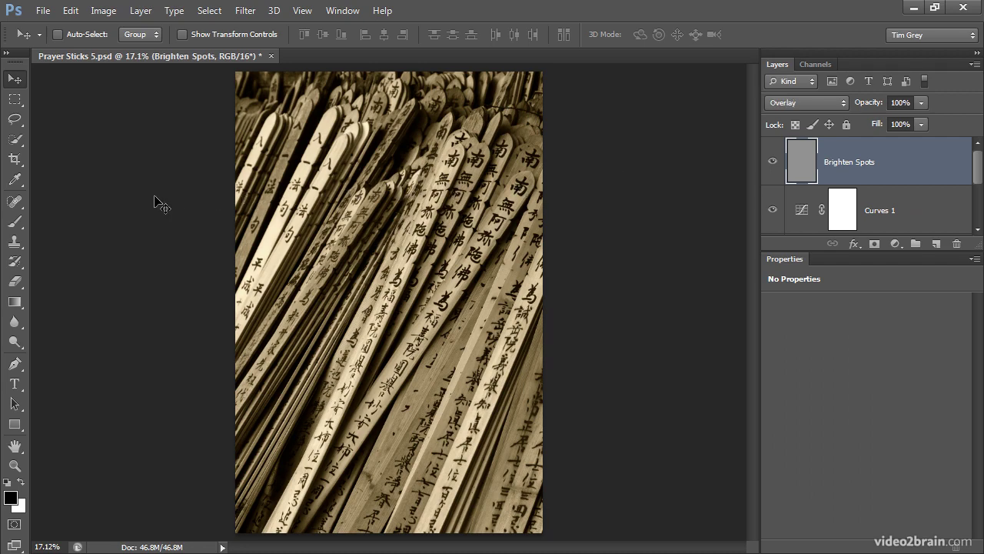
pyautogui.click(15, 223)
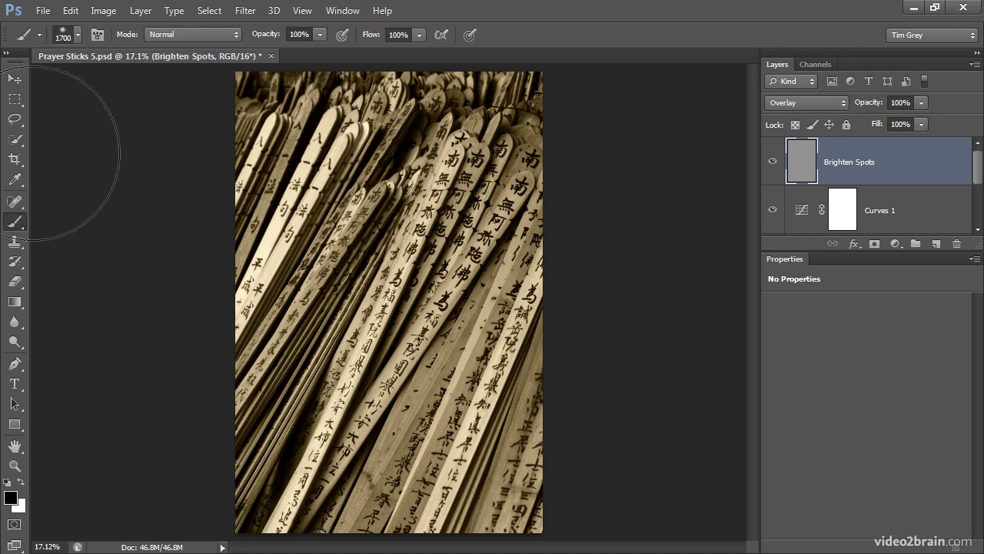
pyautogui.click(78, 35)
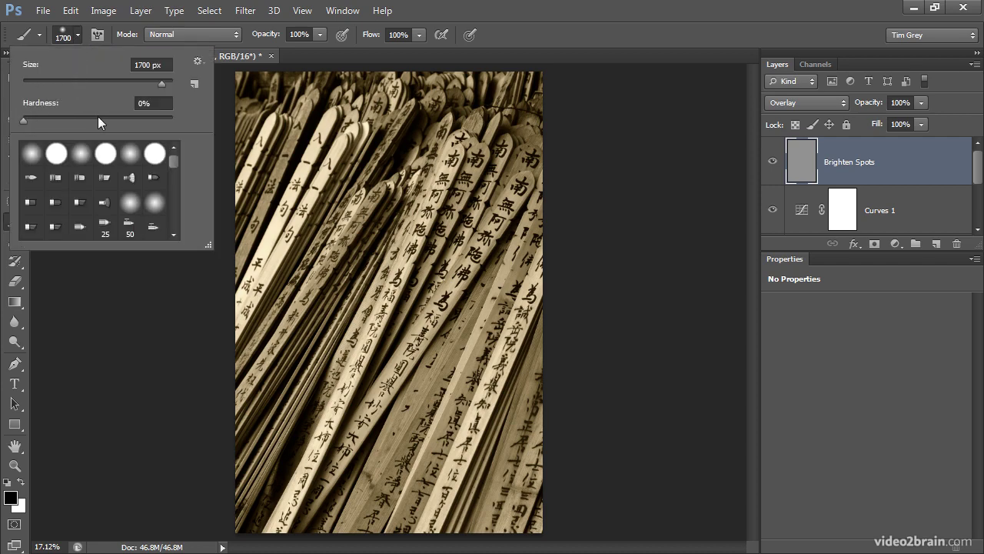
pyautogui.click(77, 32)
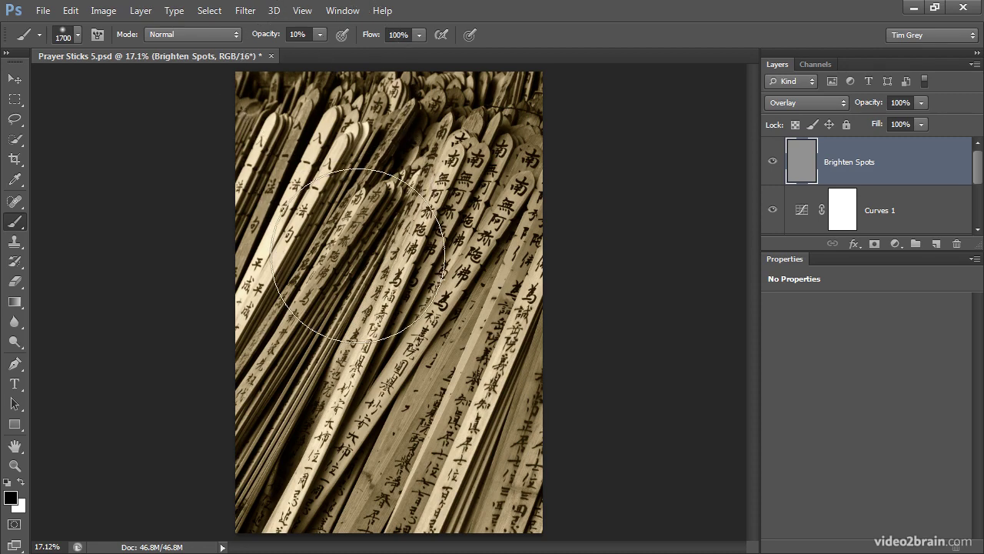
# Step: Shrink the brush size stepwise from 1400 down to about 125 pixels
pyautogui.press('[')
pyautogui.press('[')
pyautogui.press('[')
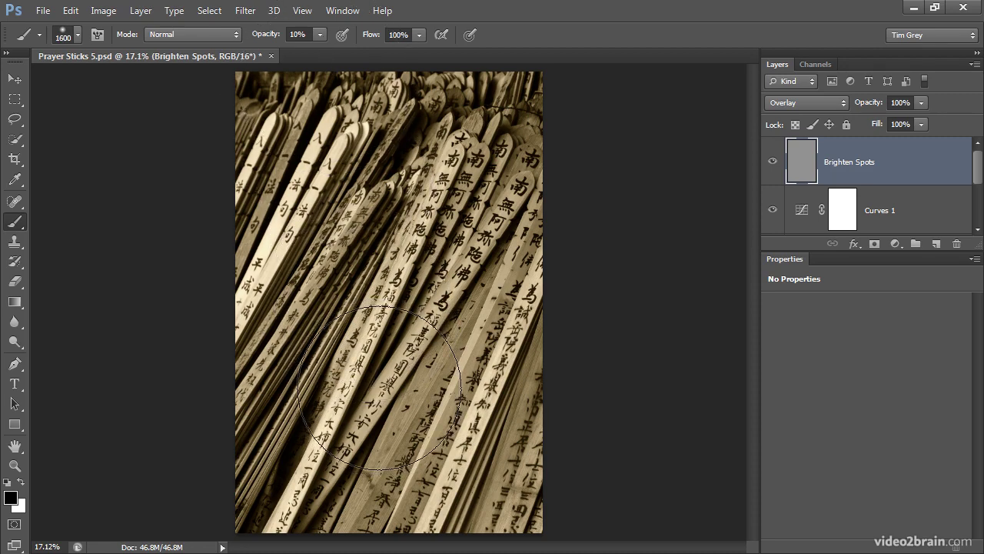
pyautogui.press('[')
pyautogui.press('[')
pyautogui.press('[')
pyautogui.press('[')
pyautogui.press('[')
pyautogui.press('[')
pyautogui.press('[')
pyautogui.press('[')
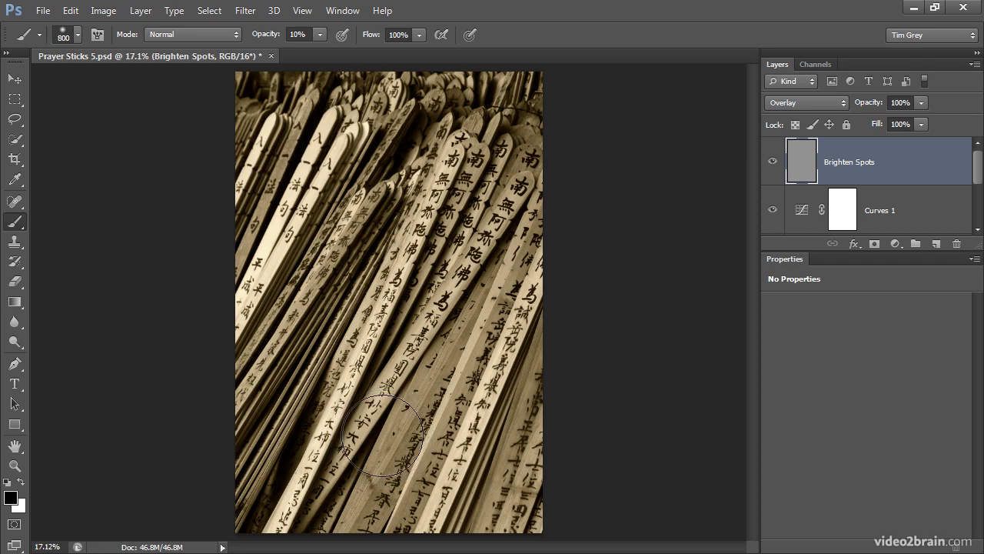
pyautogui.press('[')
pyautogui.press('[')
pyautogui.press('[')
pyautogui.press('[')
pyautogui.press('[')
pyautogui.press('[')
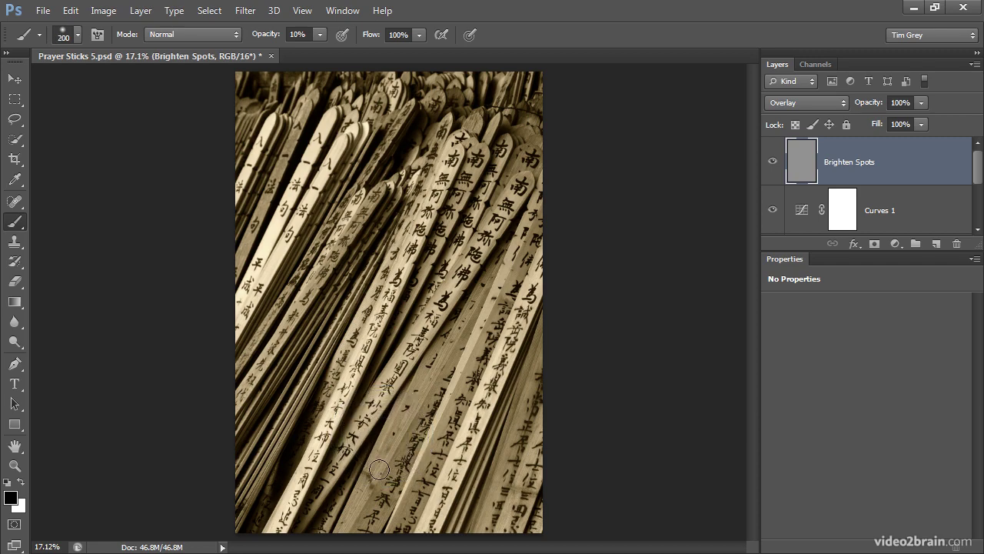
pyautogui.press('[')
pyautogui.press('[')
pyautogui.press('[')
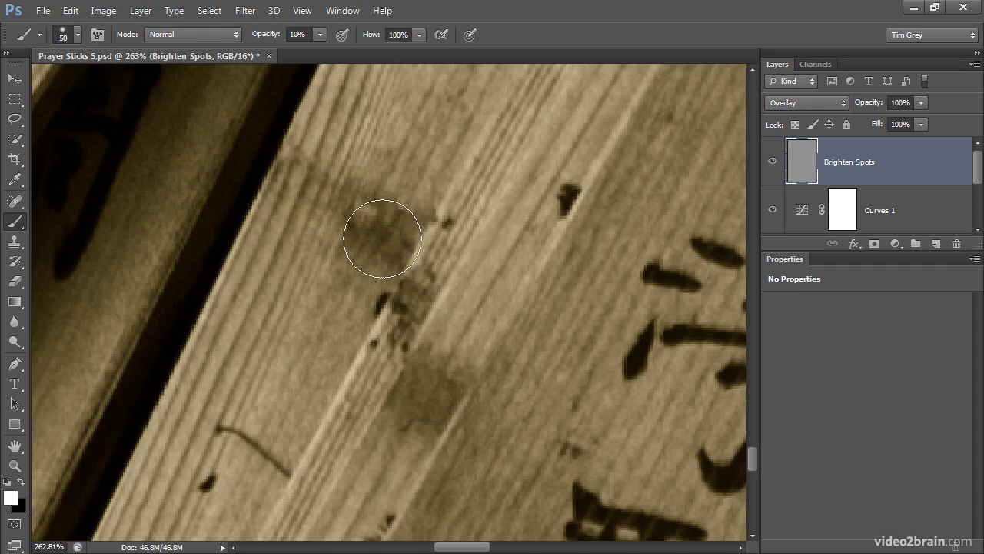
# Step: Paint white over the dark streak and the upper and lower patches on the wooden stick
pyautogui.moveTo(383, 239)
pyautogui.mouseDown()
pyautogui.moveTo(422, 395)
pyautogui.moveTo(428, 389)
pyautogui.mouseUp()
pyautogui.moveTo(373, 249)
pyautogui.mouseDown()
pyautogui.moveTo(360, 219)
pyautogui.moveTo(386, 235)
pyautogui.moveTo(364, 215)
pyautogui.moveTo(379, 235)
pyautogui.mouseUp()
pyautogui.moveTo(391, 308)
pyautogui.mouseDown()
pyautogui.moveTo(412, 309)
pyautogui.moveTo(415, 370)
pyautogui.moveTo(439, 391)
pyautogui.moveTo(434, 400)
pyautogui.moveTo(439, 382)
pyautogui.moveTo(433, 400)
pyautogui.moveTo(418, 398)
pyautogui.moveTo(431, 392)
pyautogui.mouseUp()
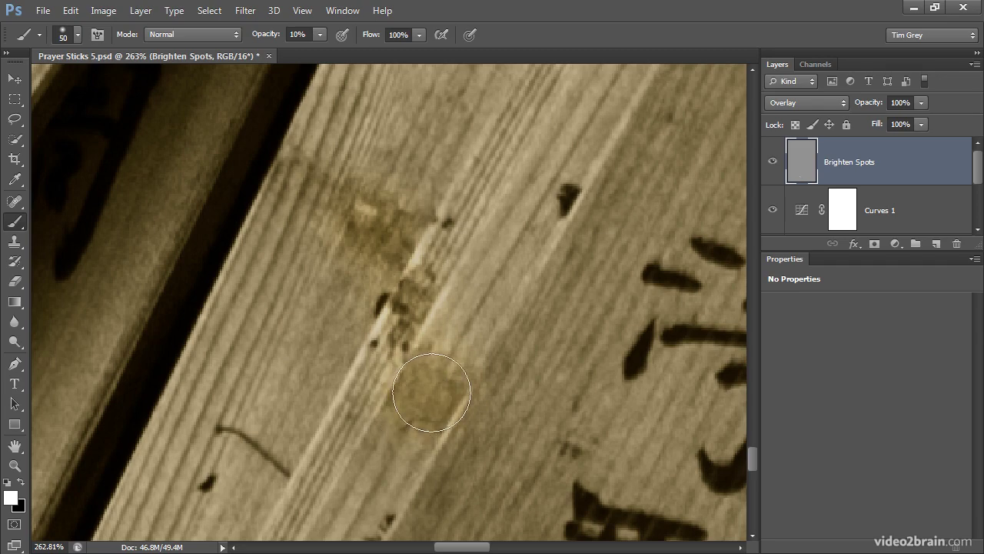
# Step: Fit the whole photo on screen and toggle Brighten Spots off and on to compare
pyautogui.hotkey('ctrl', '0')
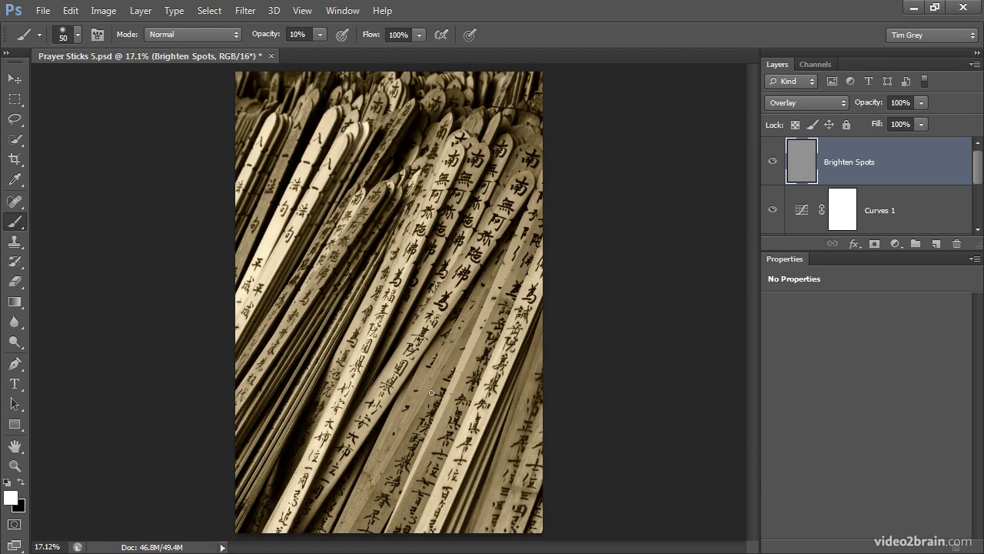
pyautogui.click(773, 162)
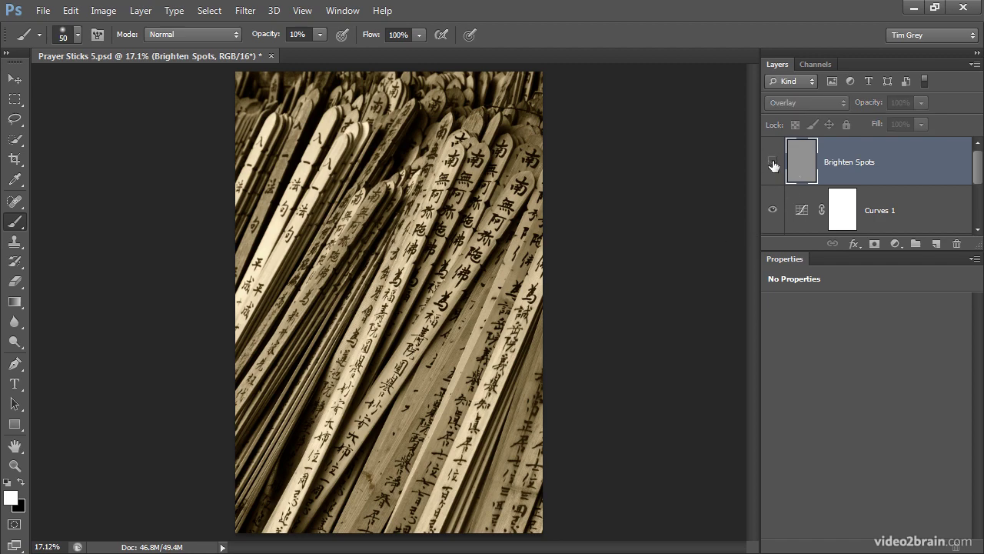
pyautogui.click(773, 162)
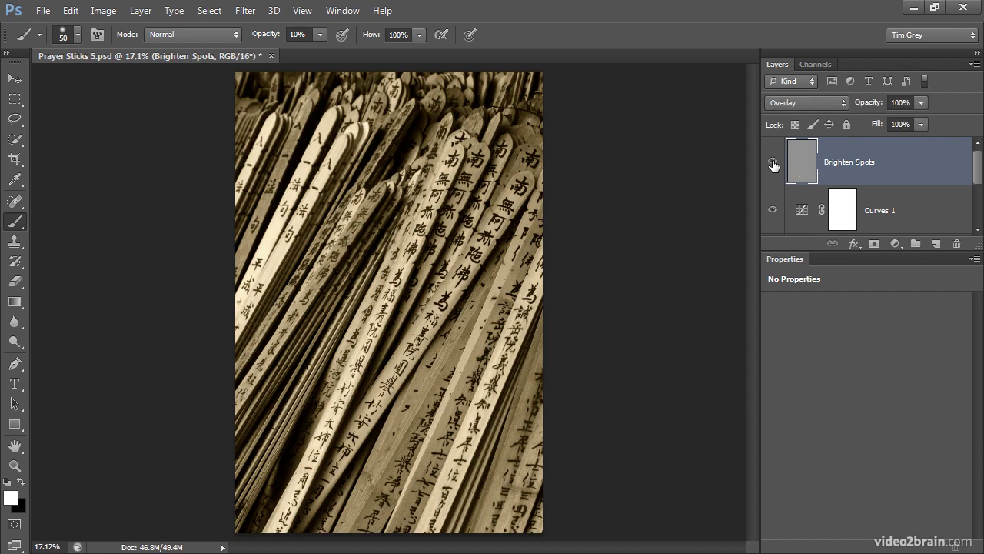